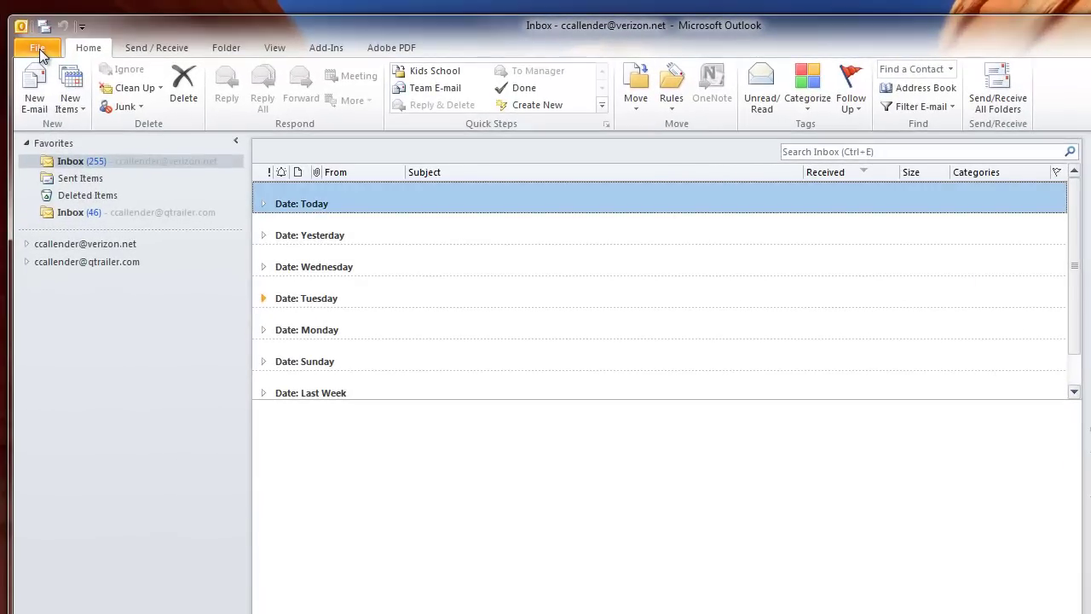
Step: Add a new Outlook data file named Outlook Backup in the Documents library through the account settings
left_click(39, 49)
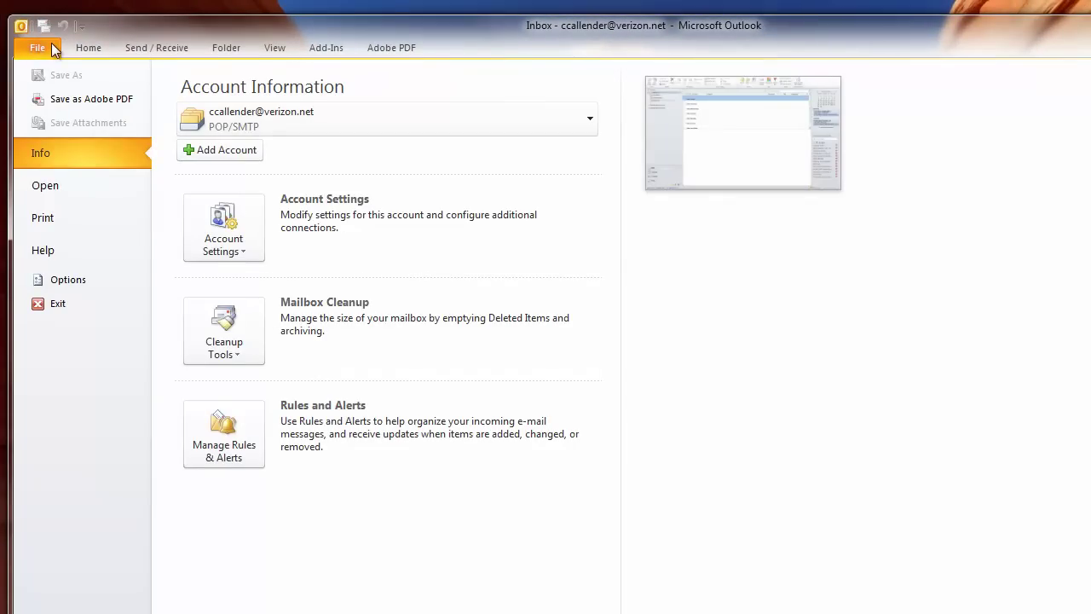
left_click(238, 234)
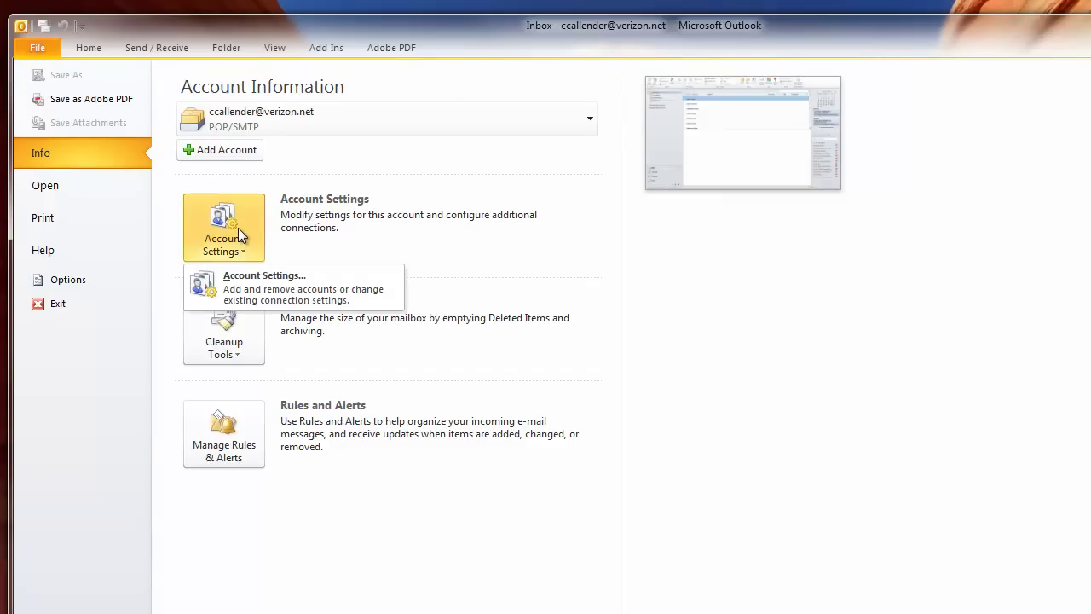
left_click(284, 290)
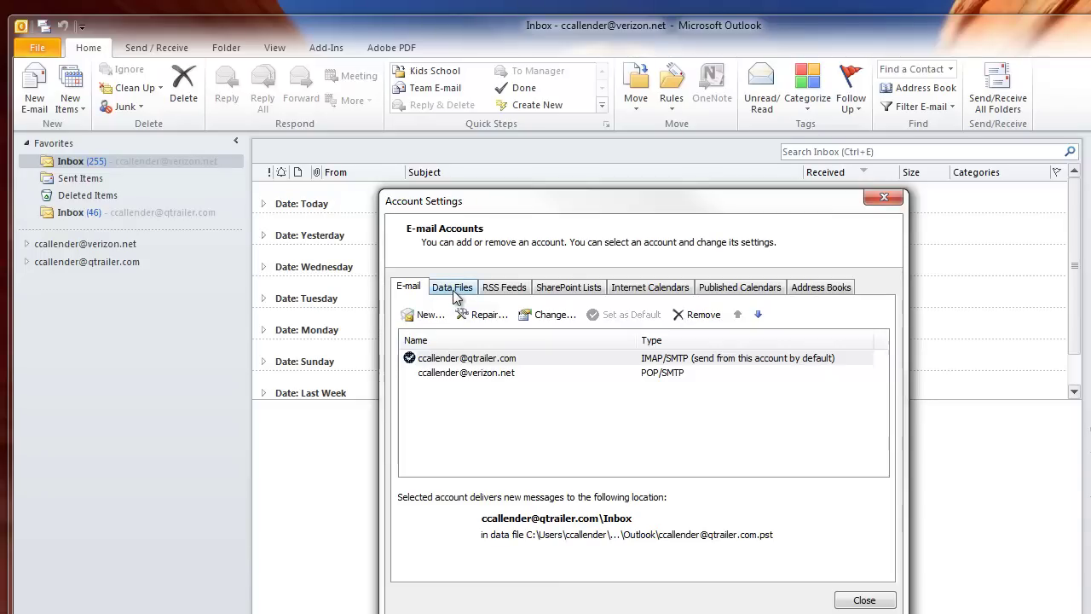
left_click(456, 293)
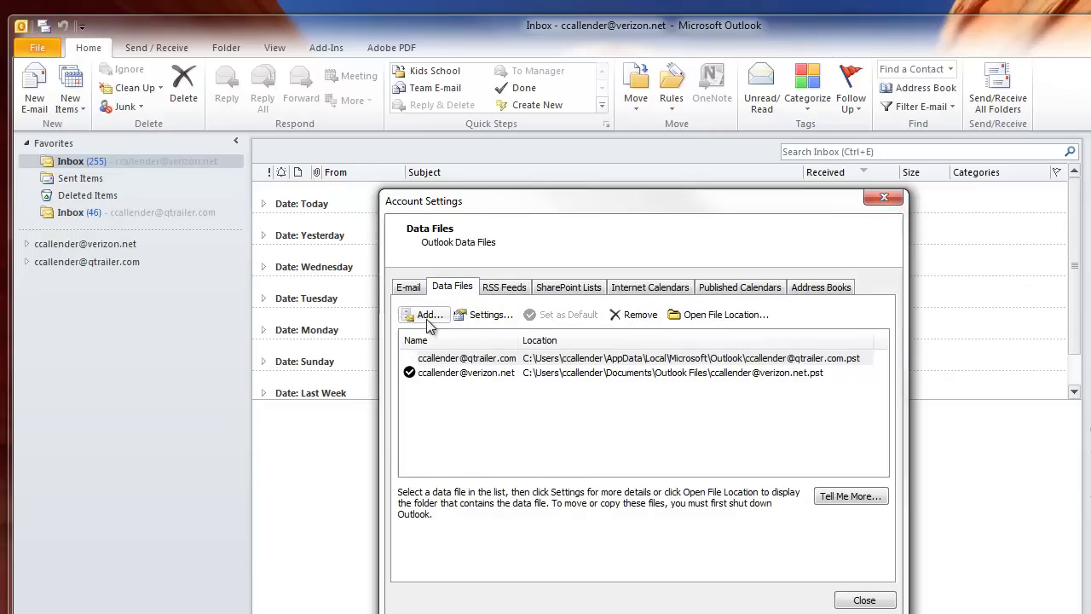
left_click(429, 316)
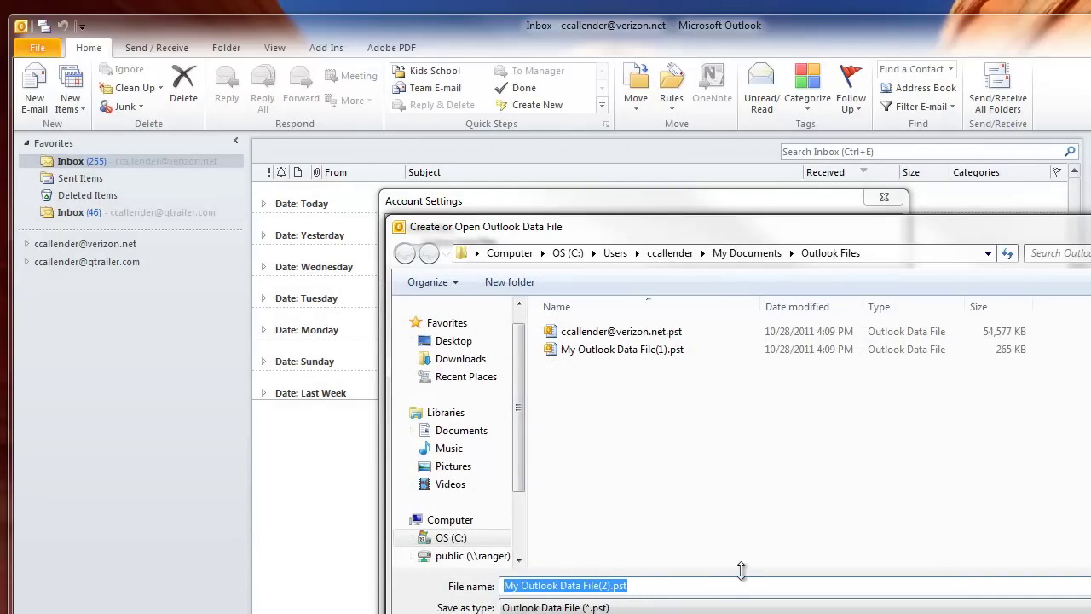
type("O")
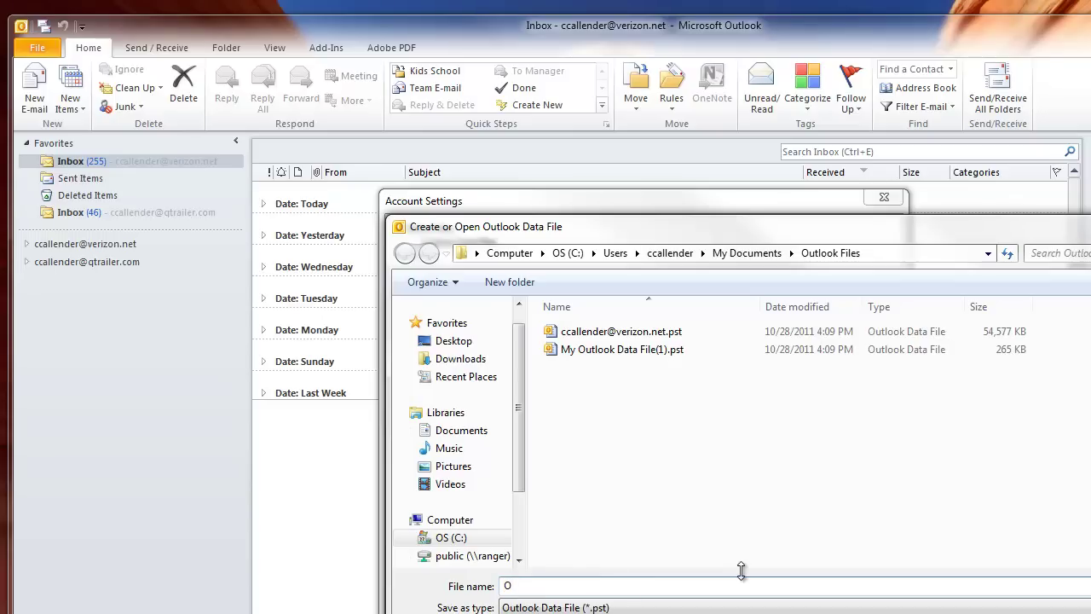
type("utlook Backup")
left_click(465, 431)
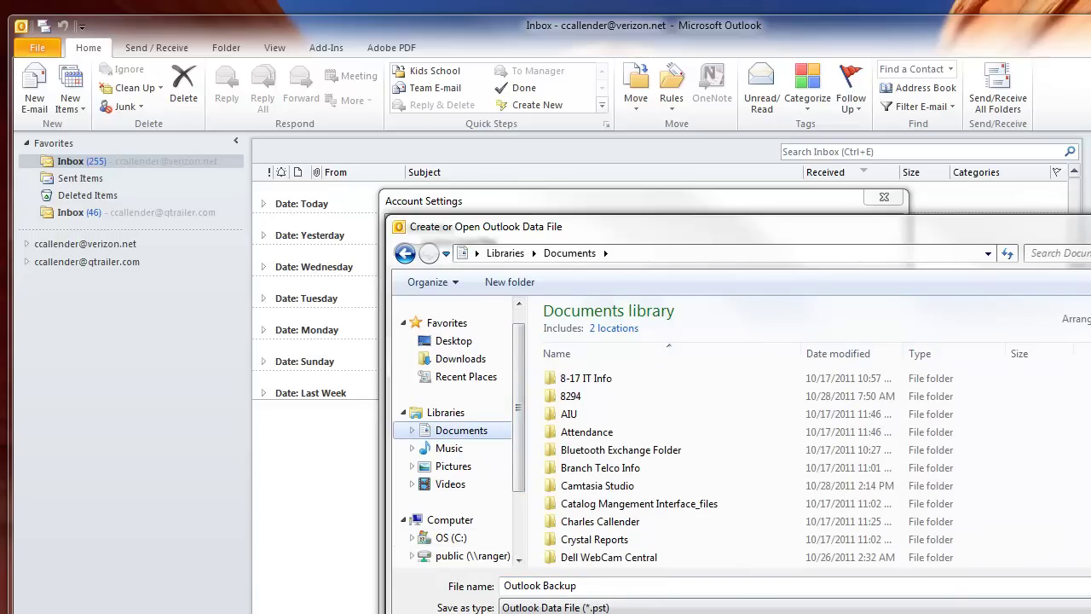
key("Return")
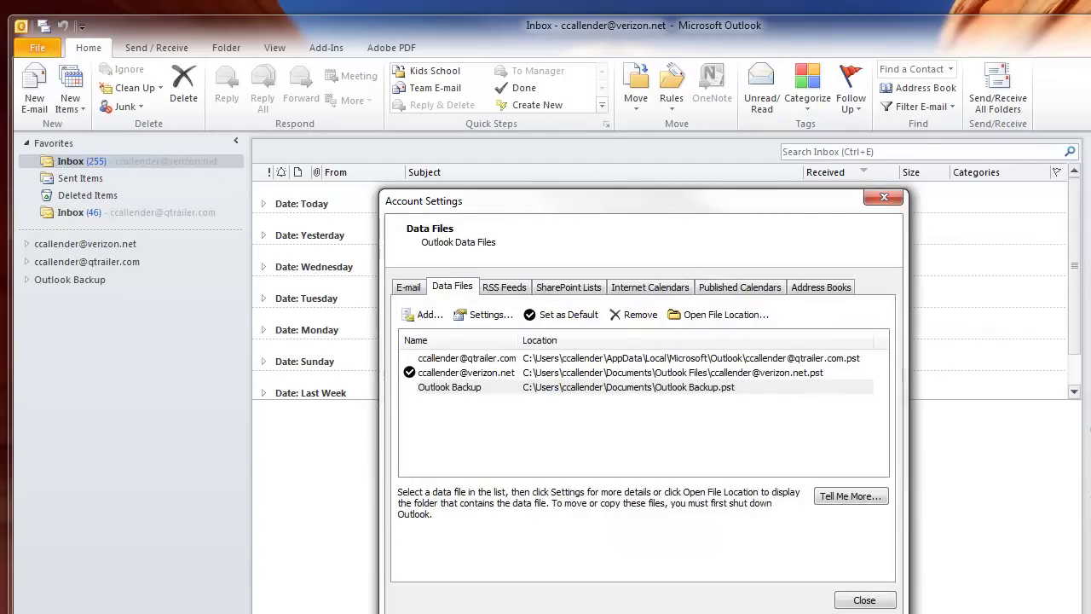
left_click(860, 600)
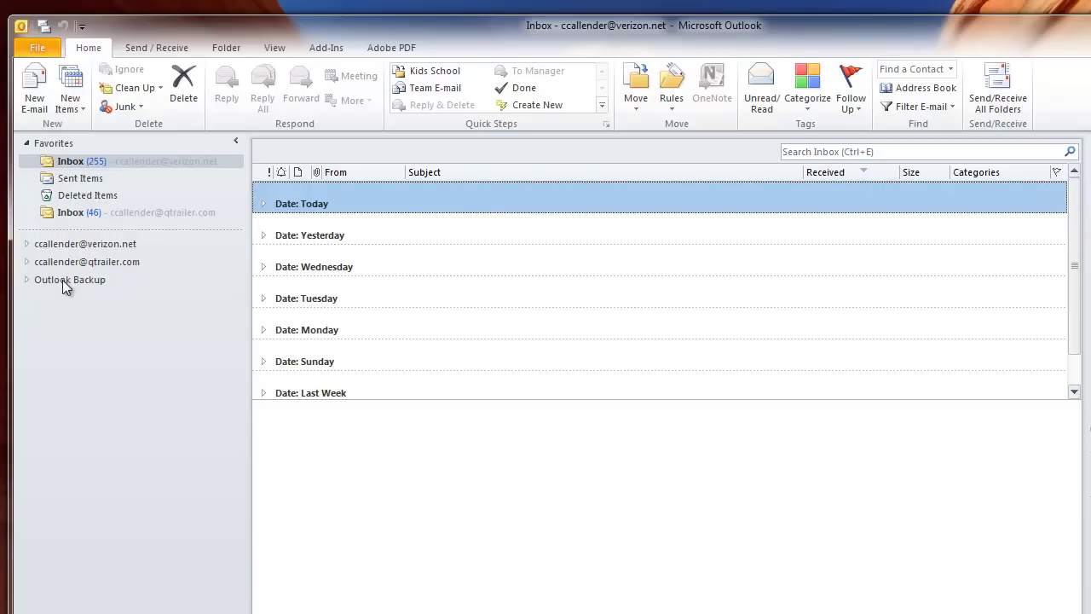
Step: Create a mail folder named Inbox inside the Outlook Backup data file and open it
left_click(28, 280)
right_click(83, 287)
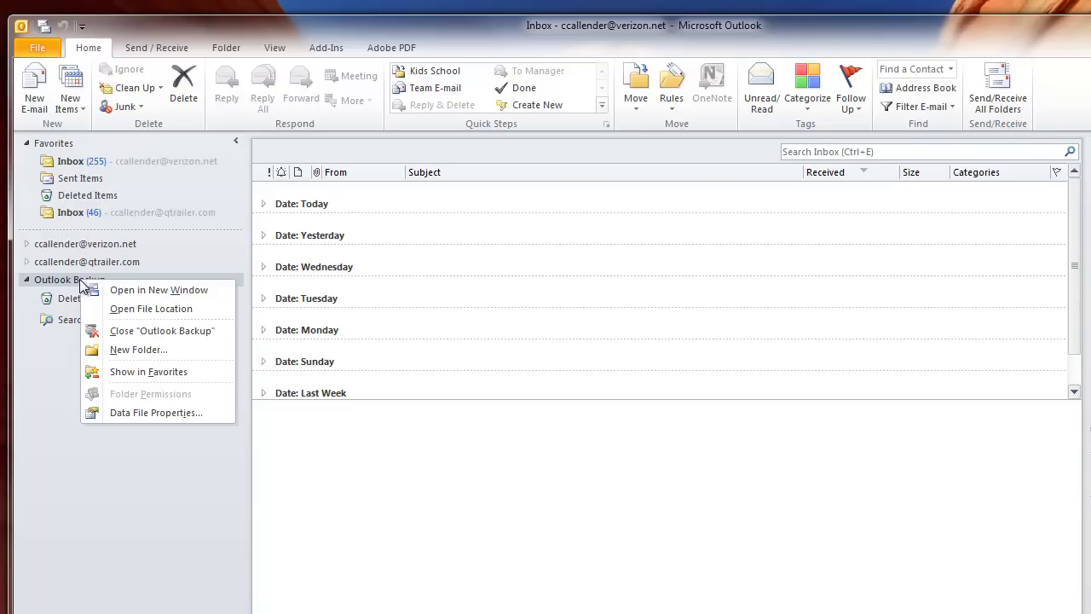
left_click(108, 353)
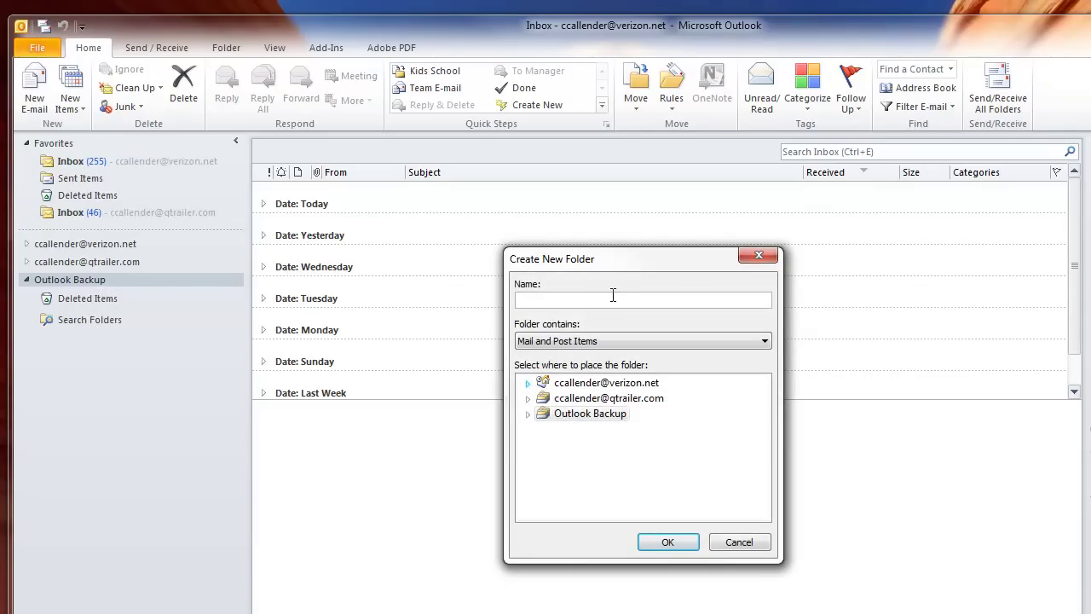
type("In")
type("t")
type("bo")
type("x")
left_click(678, 543)
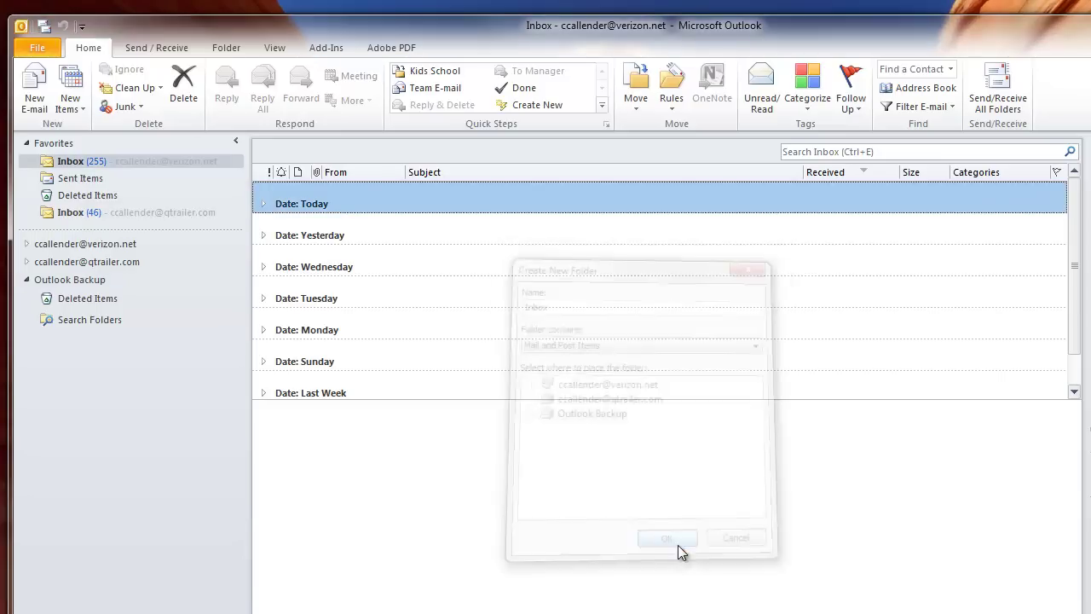
left_click(26, 279)
left_click(27, 279)
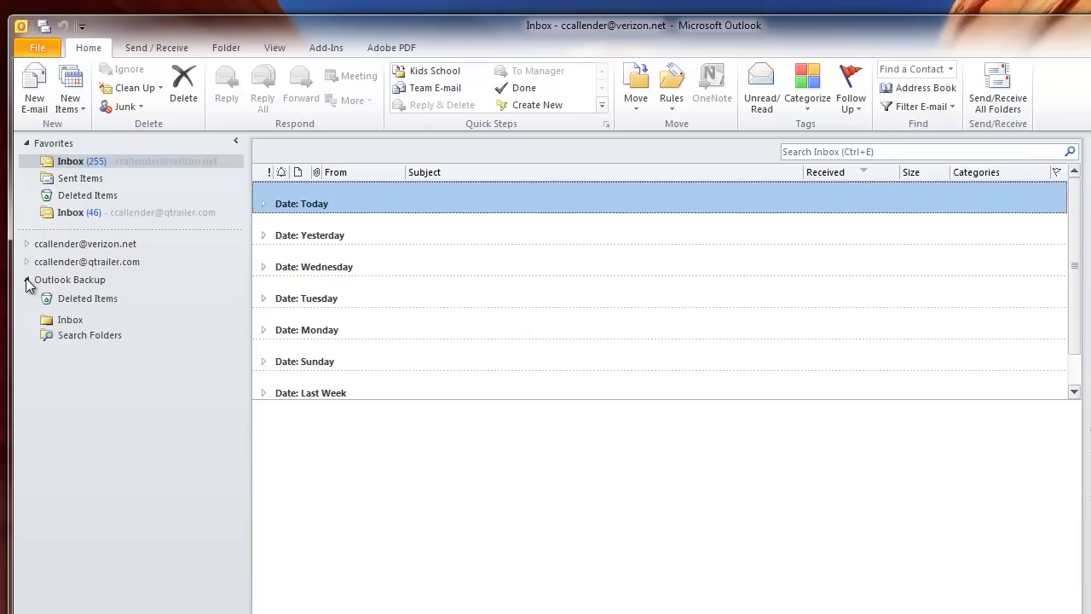
left_click(68, 320)
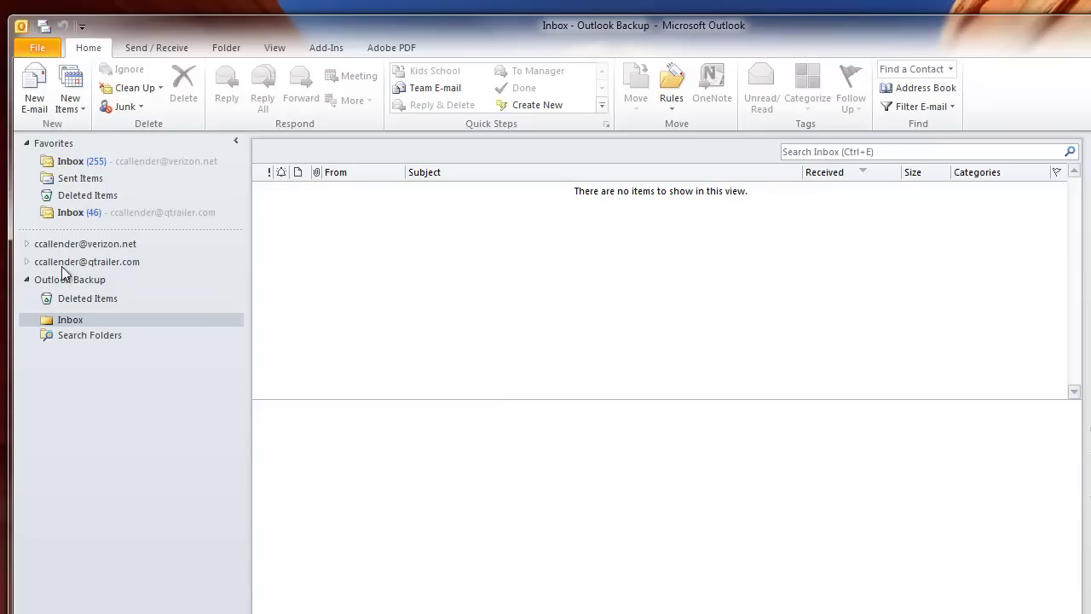
Step: Sort the qtrailer.com account's Inbox newest first and move its messages from 3/24/2011 2:19 PM and older into the Outlook Backup Inbox
left_click(27, 262)
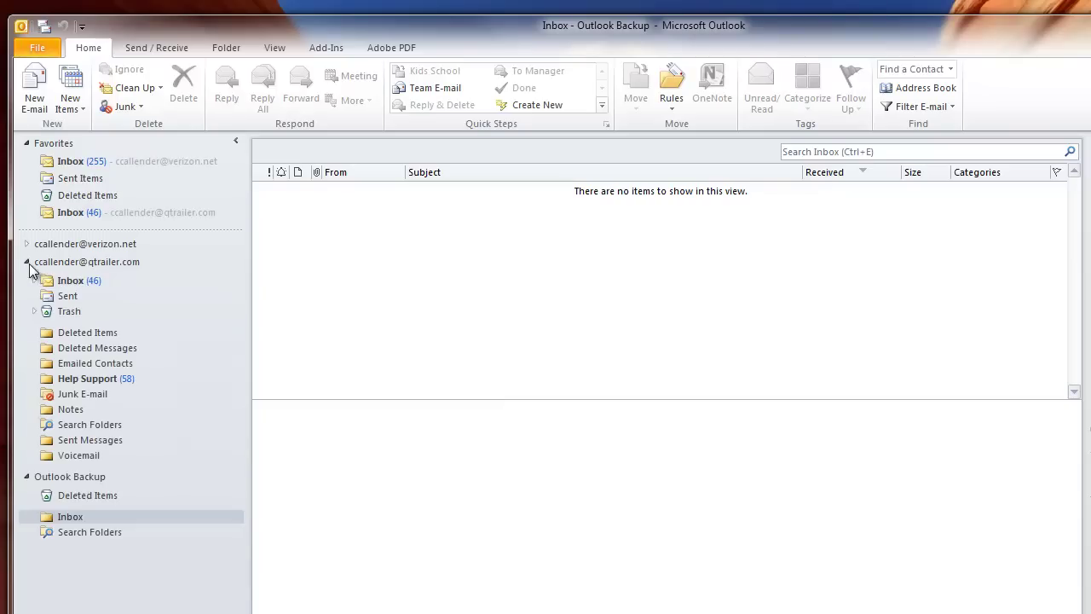
left_click(71, 282)
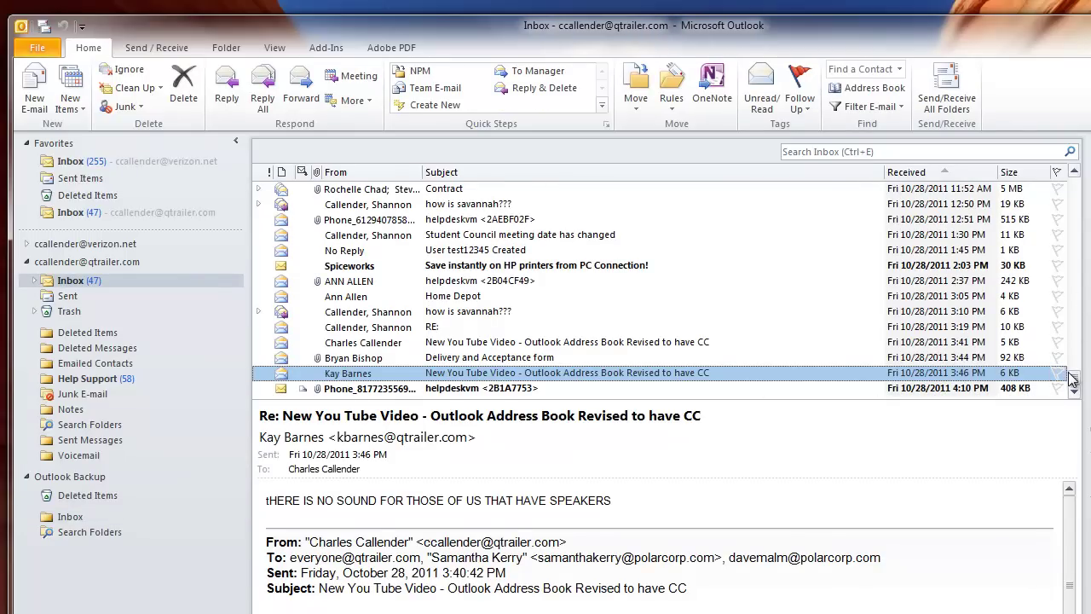
left_click(955, 172)
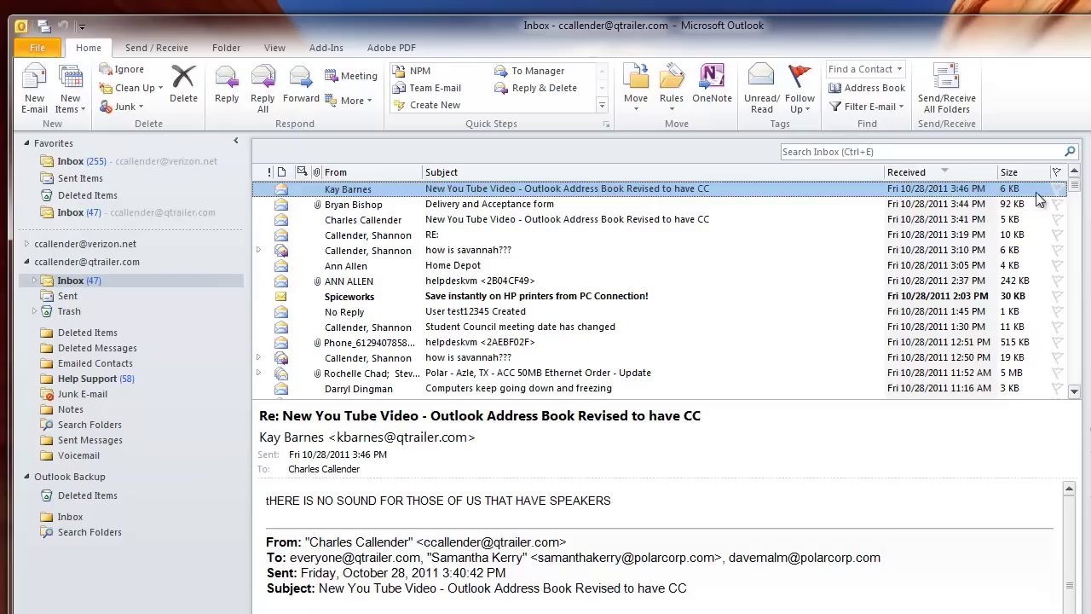
left_click_drag(1072, 194, 1075, 378)
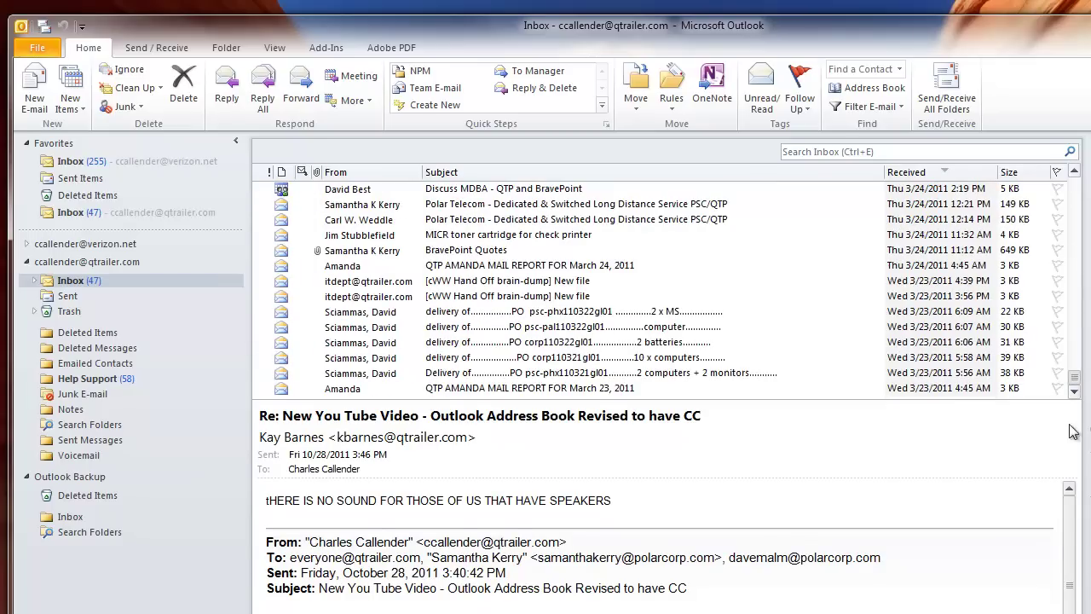
left_click(374, 390)
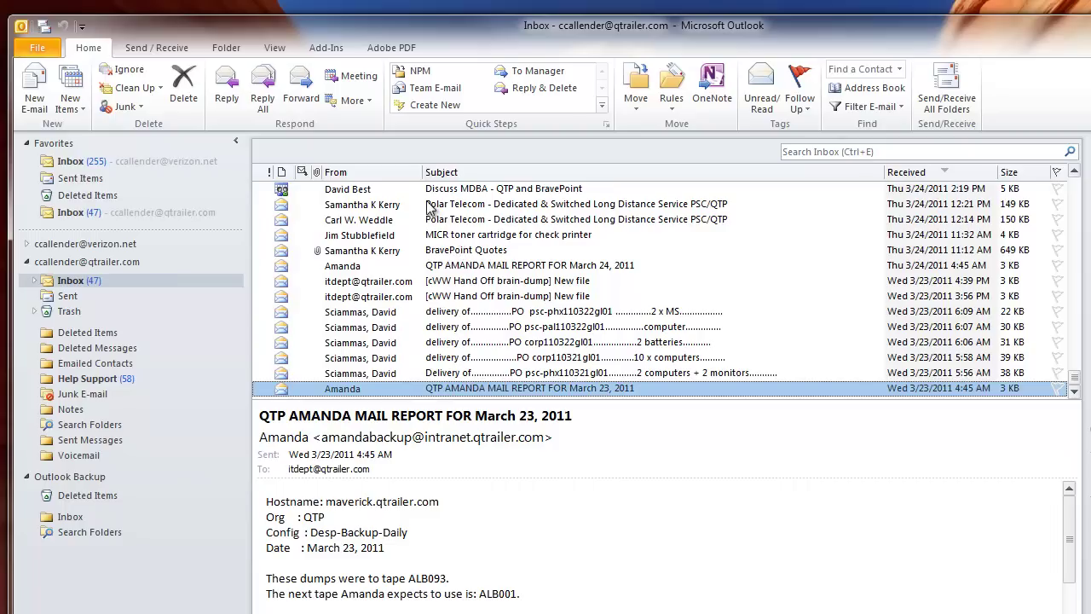
left_click(406, 191, "shift")
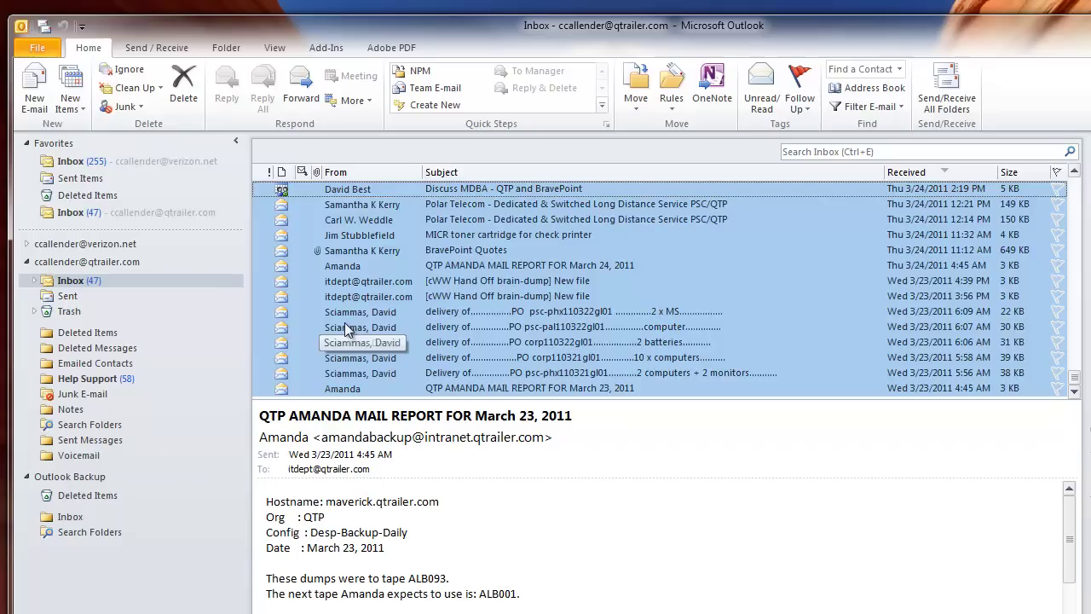
left_click_drag(344, 322, 70, 520)
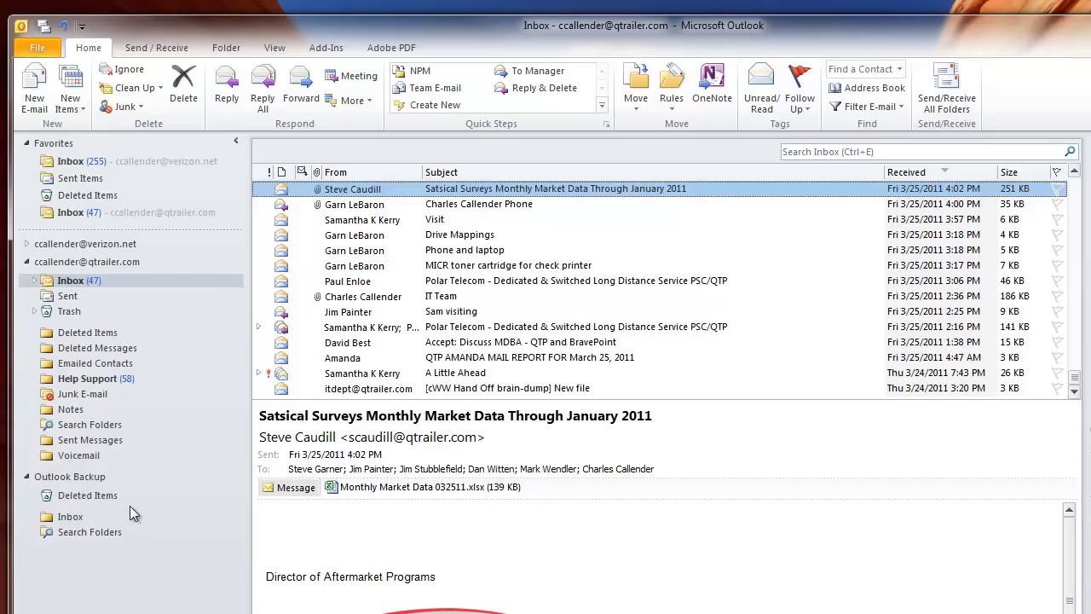
Step: Review the moved messages in the Outlook Backup Inbox, then collapse and re-expand the data file's folder list
left_click(68, 518)
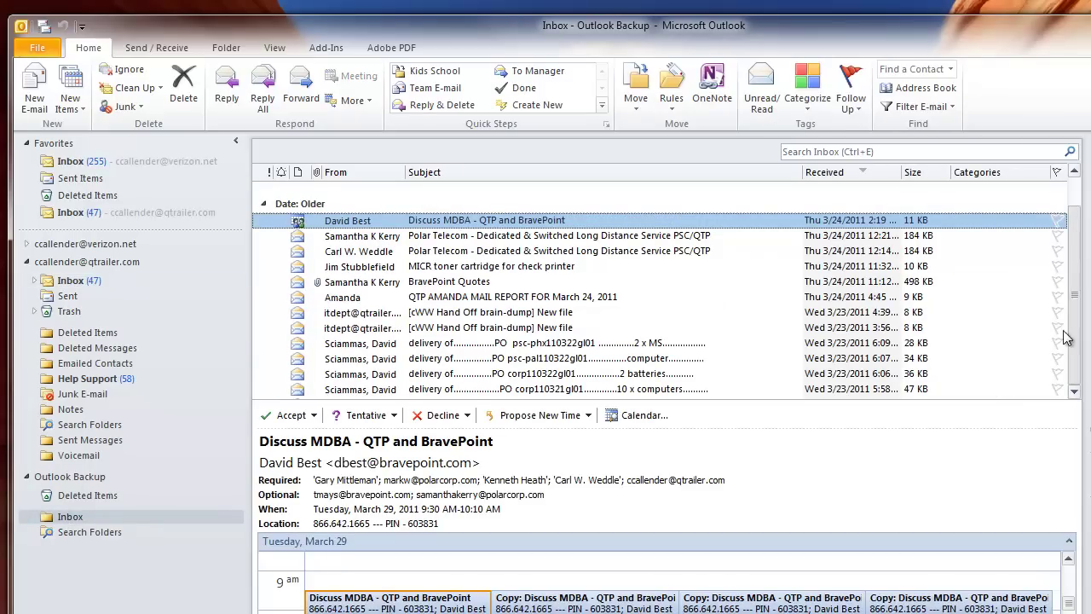
scroll(811, 175, "down", 1)
left_click(856, 152)
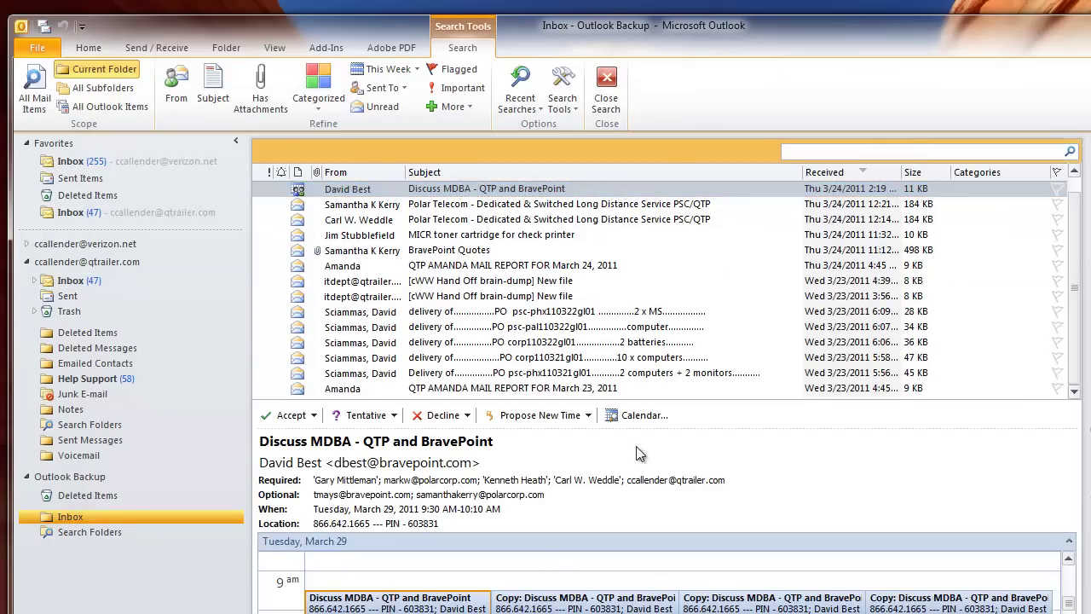
double_click(39, 478)
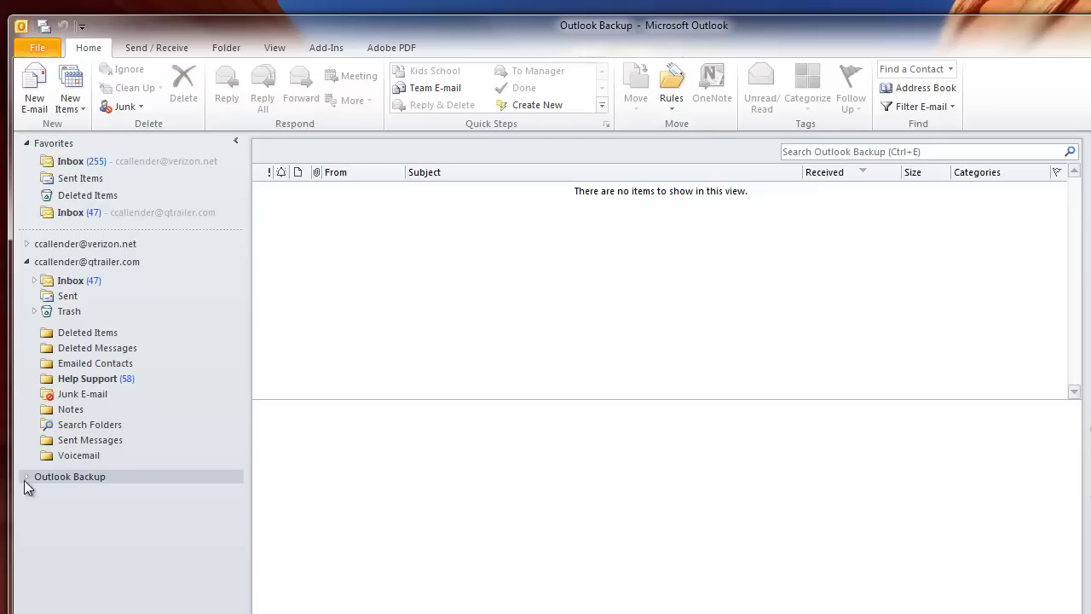
double_click(38, 478)
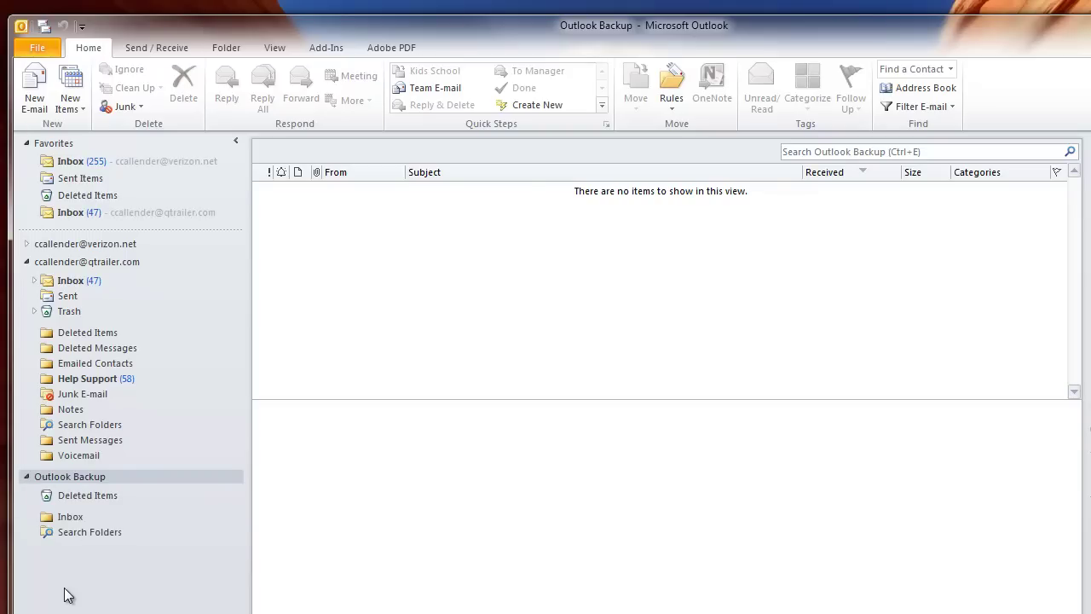
Step: Close the Outlook Backup data file and collapse the qtrailer.com account's folders
right_click(92, 479)
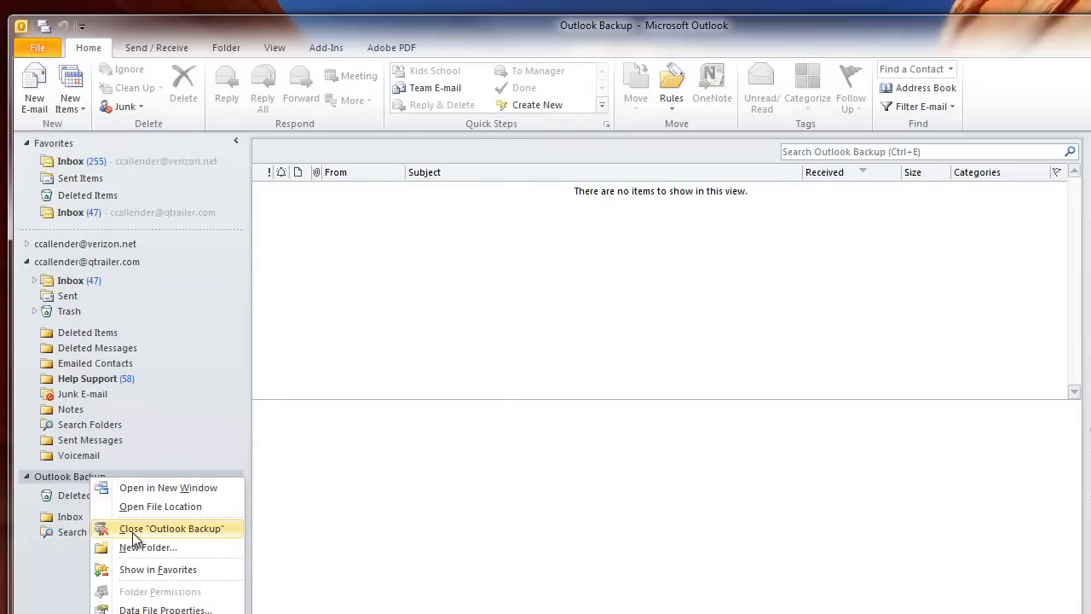
left_click(198, 528)
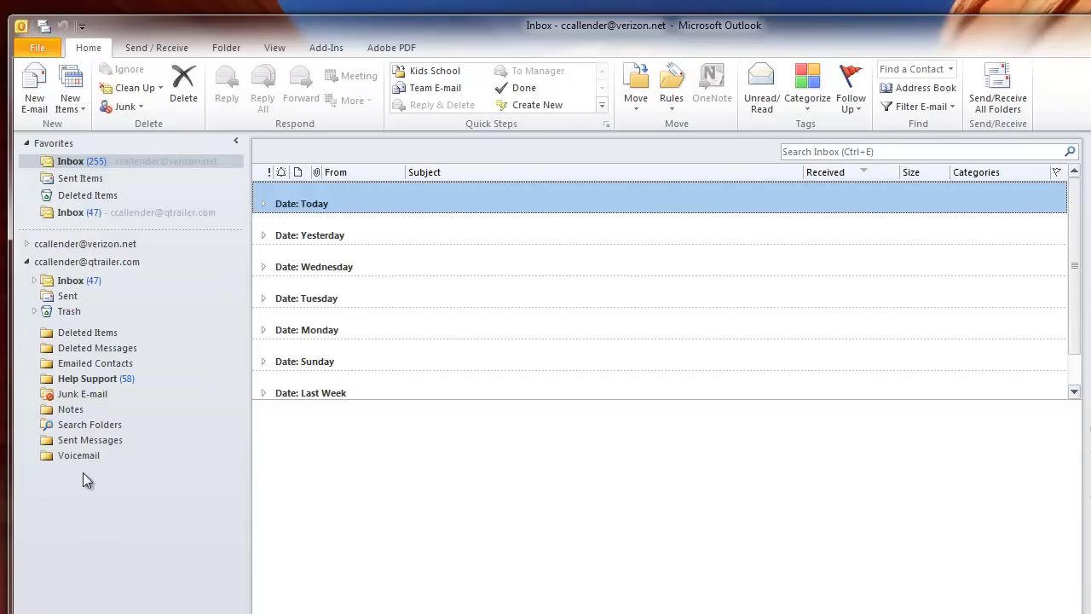
left_click(28, 262)
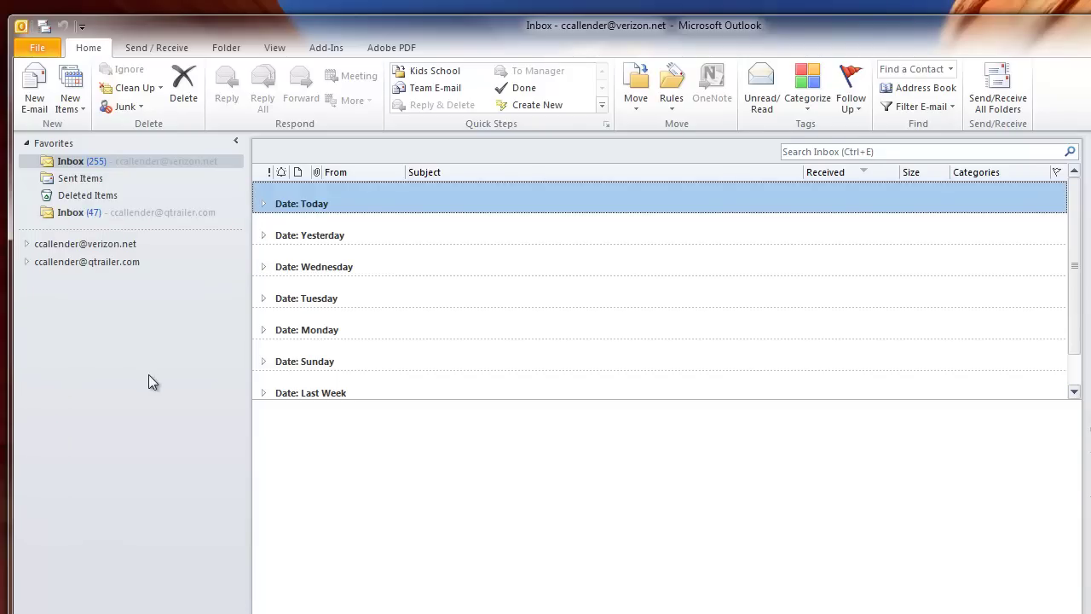
Step: Reopen the data file Outlook Backup.pst from the Documents library
left_click(44, 48)
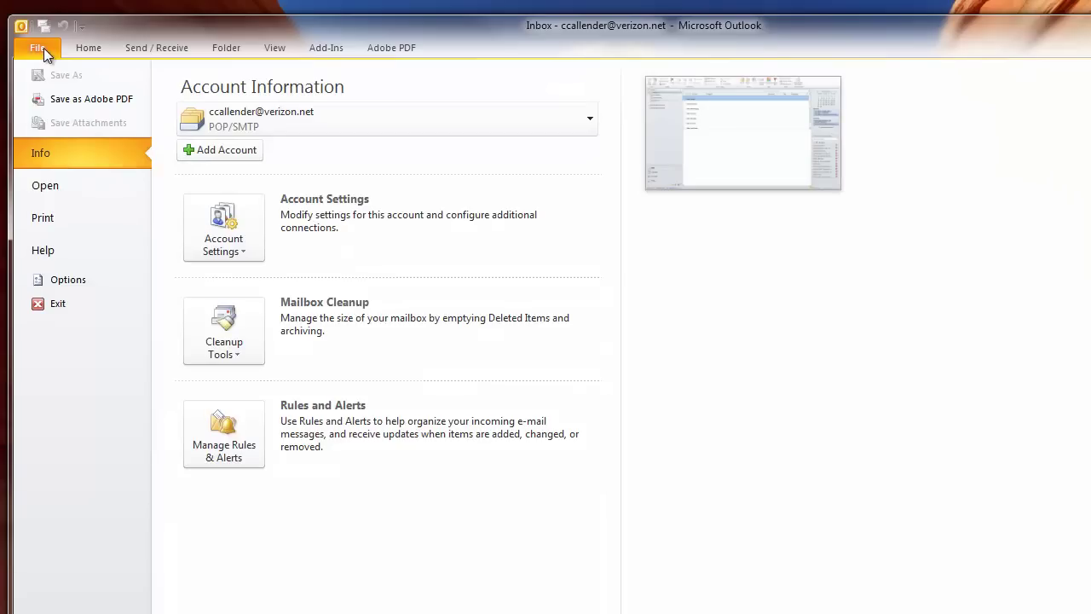
left_click(55, 185)
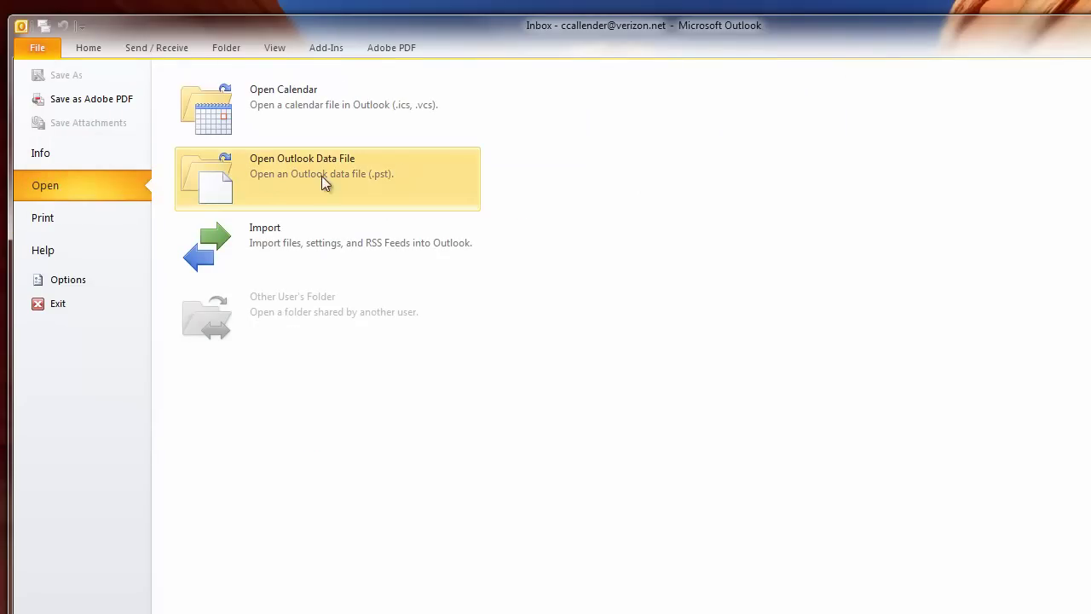
left_click(243, 167)
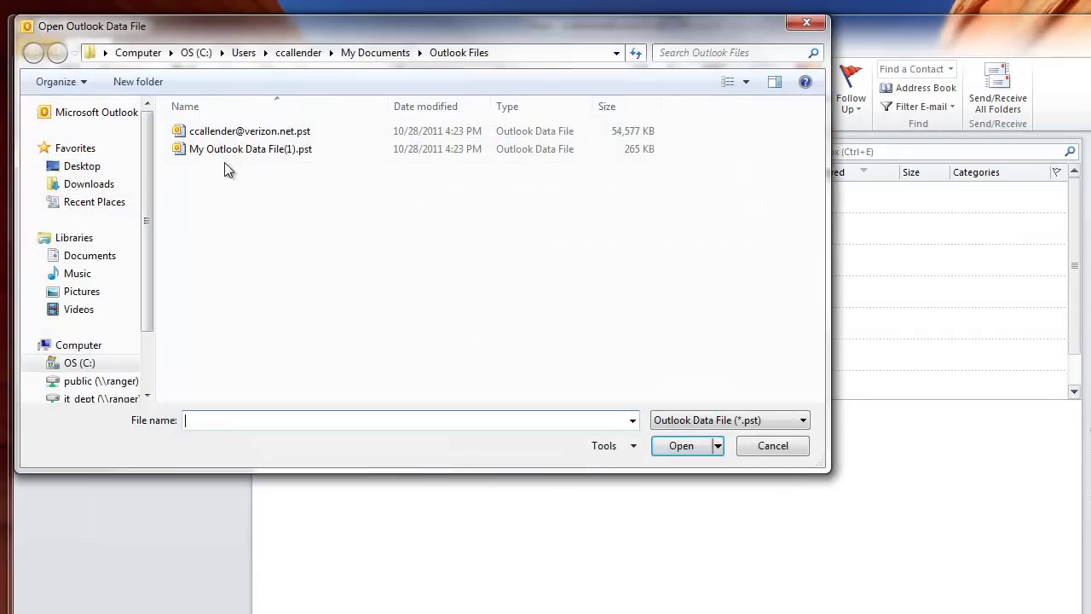
left_click(101, 258)
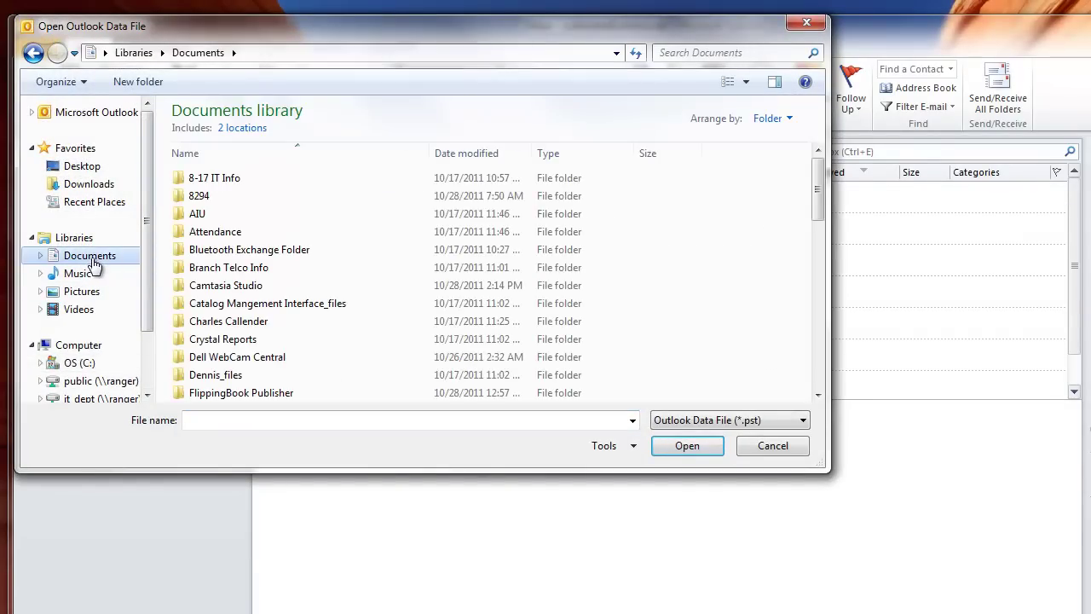
left_click_drag(816, 195, 814, 356)
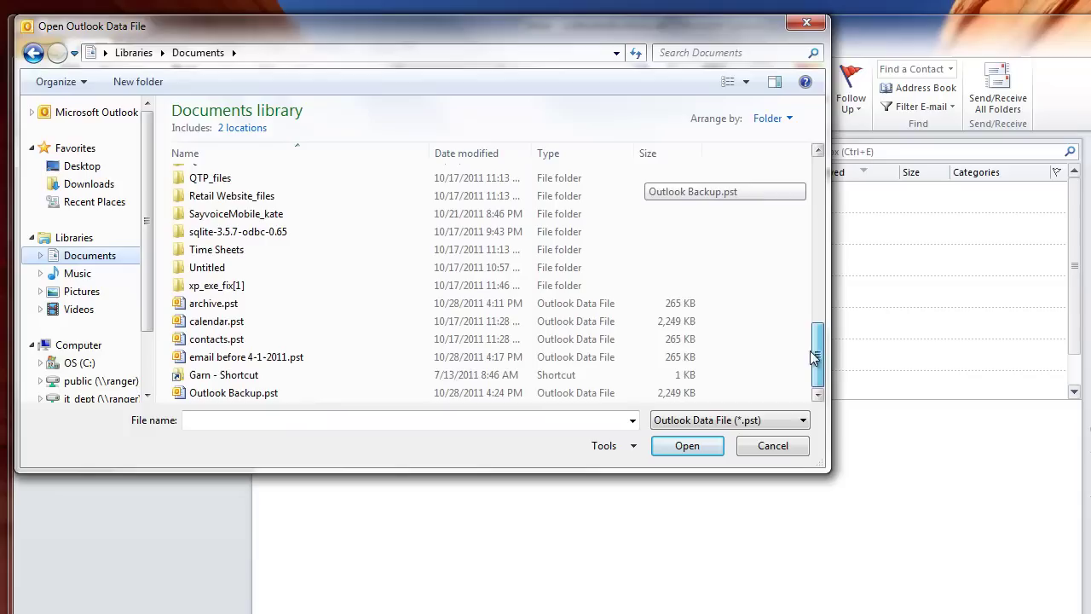
left_click(220, 396)
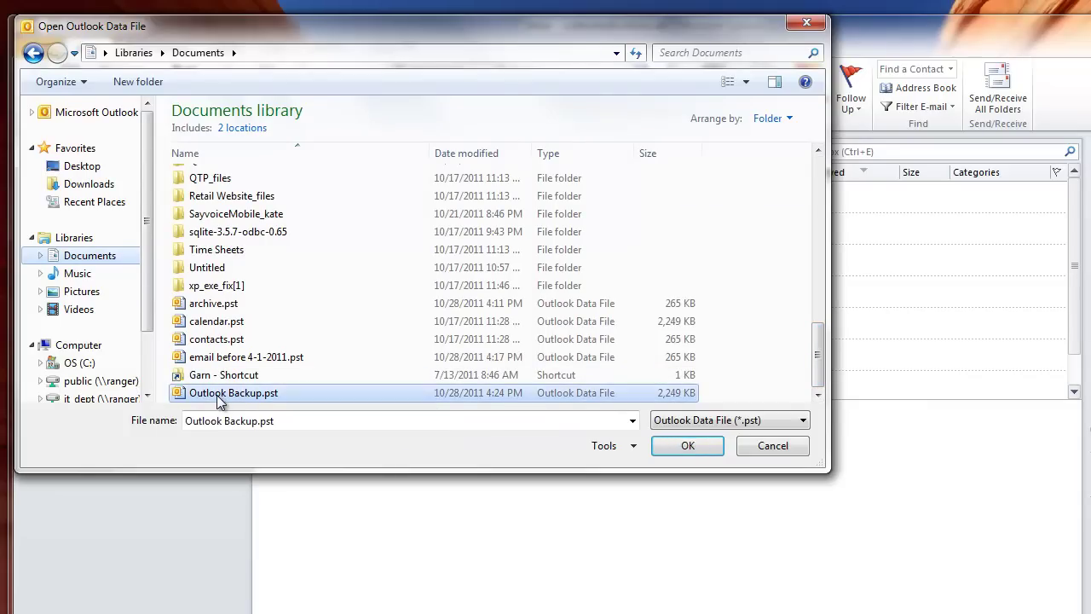
left_click(683, 445)
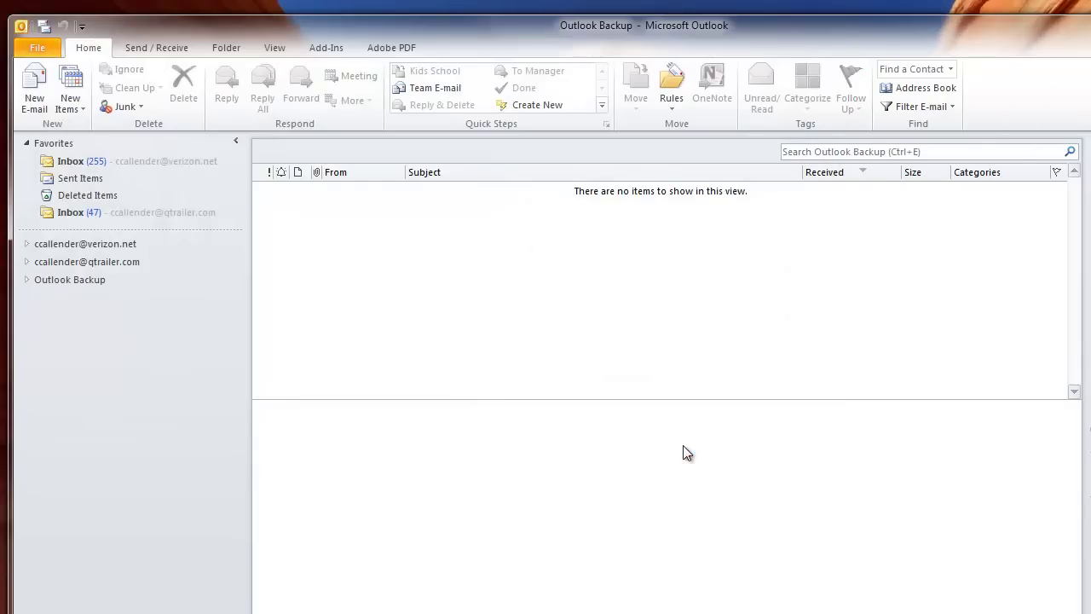
Step: Check the archived messages in the reopened Outlook Backup Inbox and collapse the data file's folders
left_click(26, 280)
left_click(68, 320)
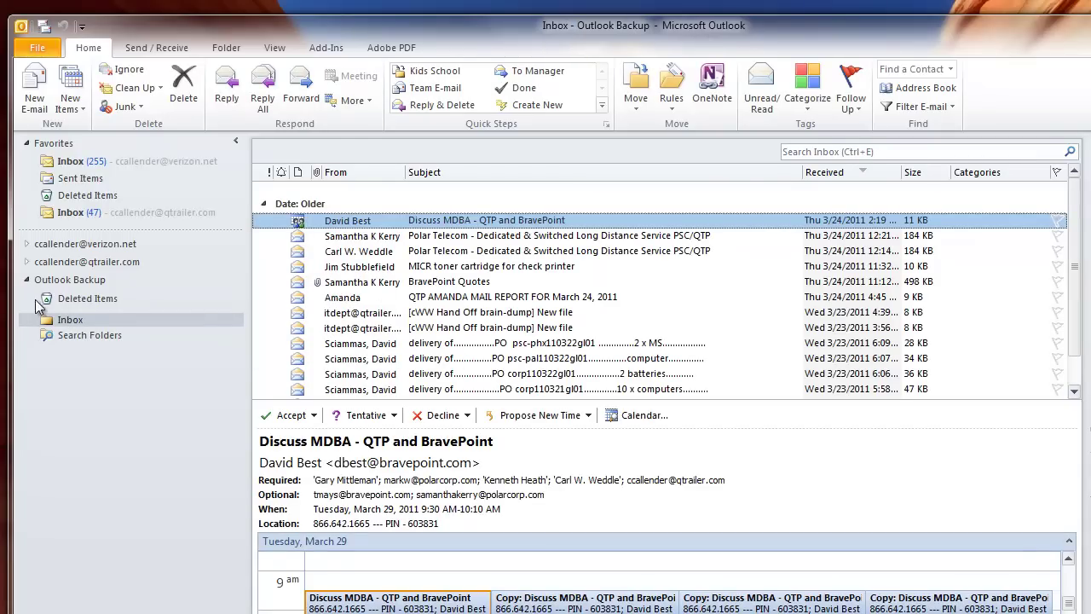
left_click(28, 282)
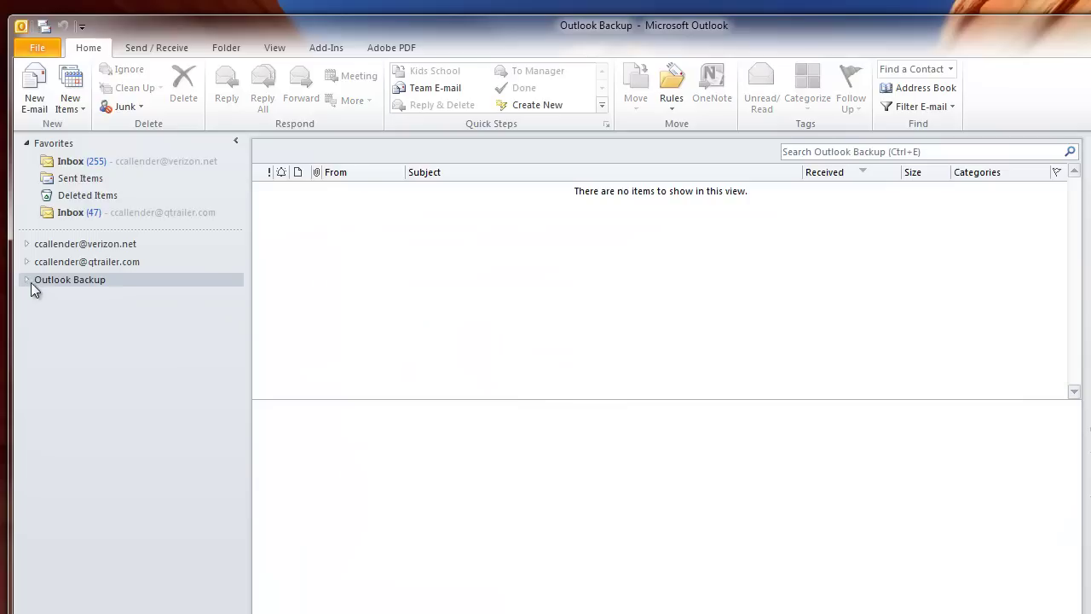